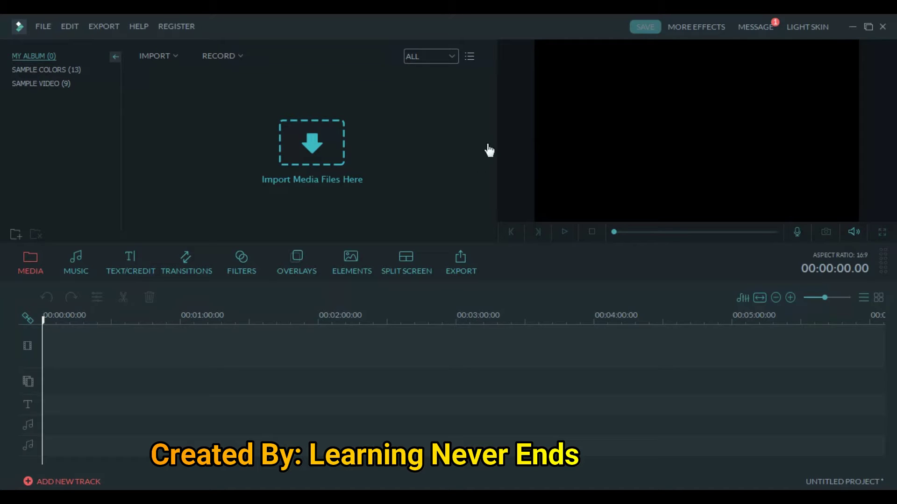
Step: Resize the media library, preview and timeline areas and return them to roughly their original proportions
left_click_drag(496, 126, 441, 126)
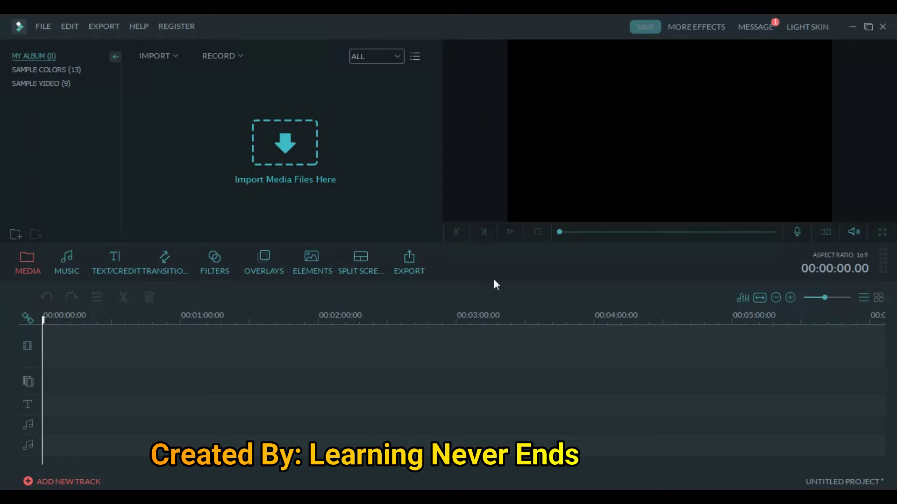
left_click_drag(495, 284, 497, 348)
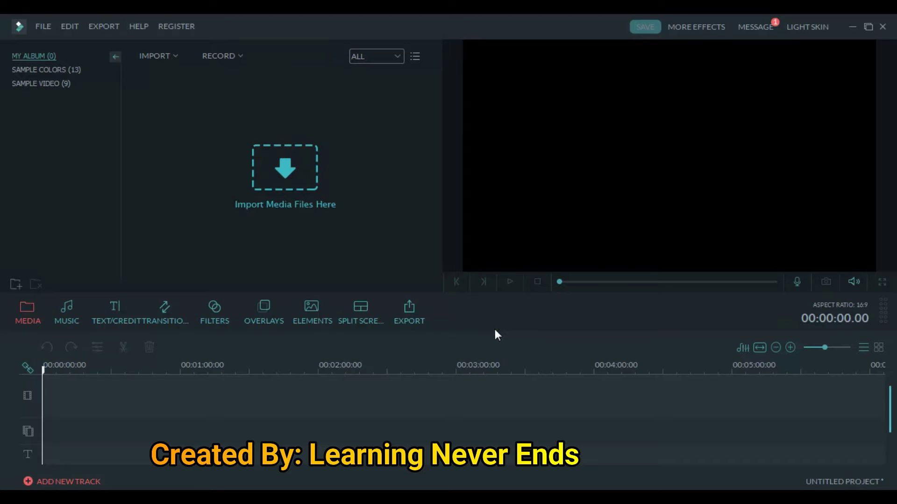
left_click_drag(497, 330, 508, 221)
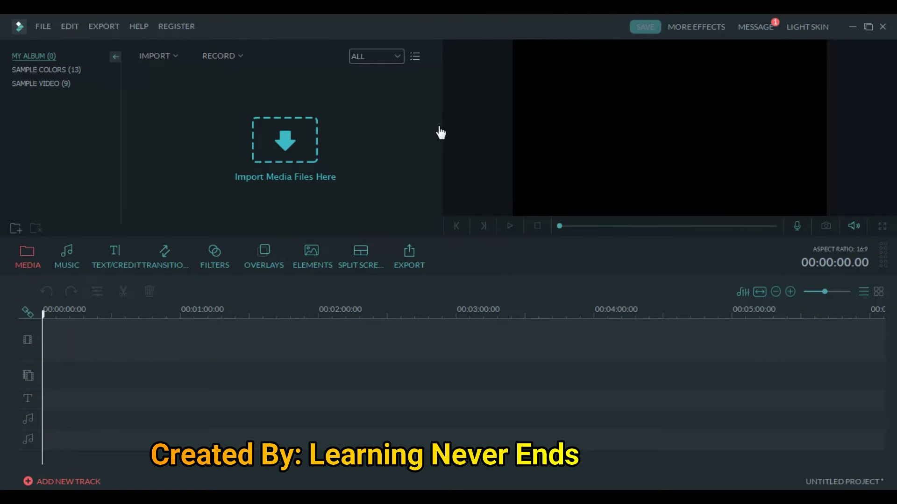
left_click_drag(442, 130, 493, 140)
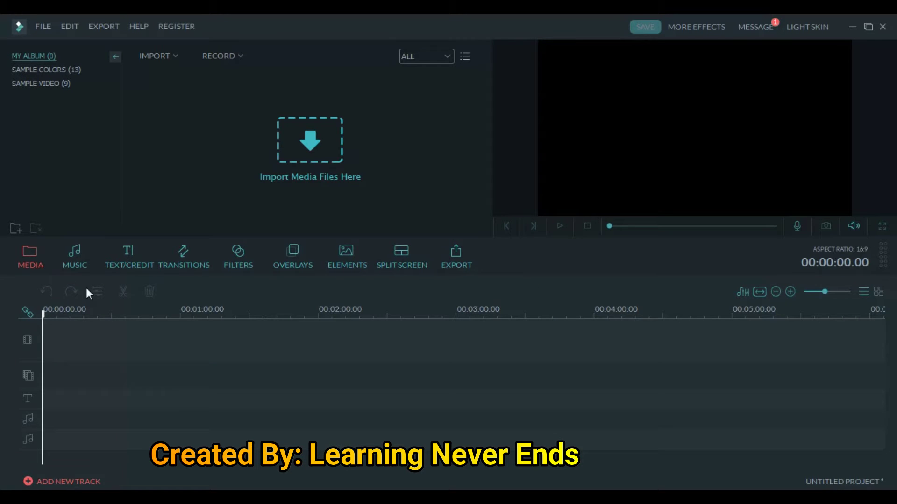
Step: Look through the music, text/credit, transitions, filters, overlays, elements and split screen libraries
left_click(68, 262)
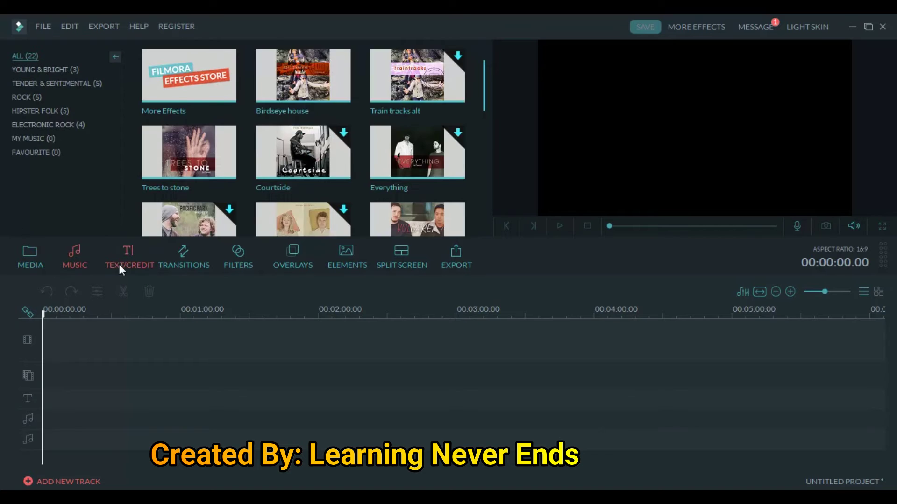
left_click(120, 264)
left_click(186, 265)
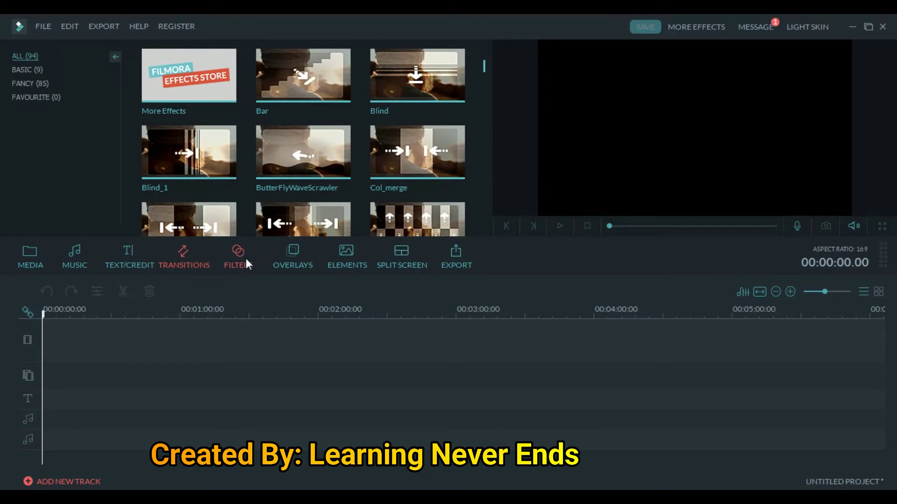
left_click(244, 259)
left_click(285, 261)
left_click(344, 258)
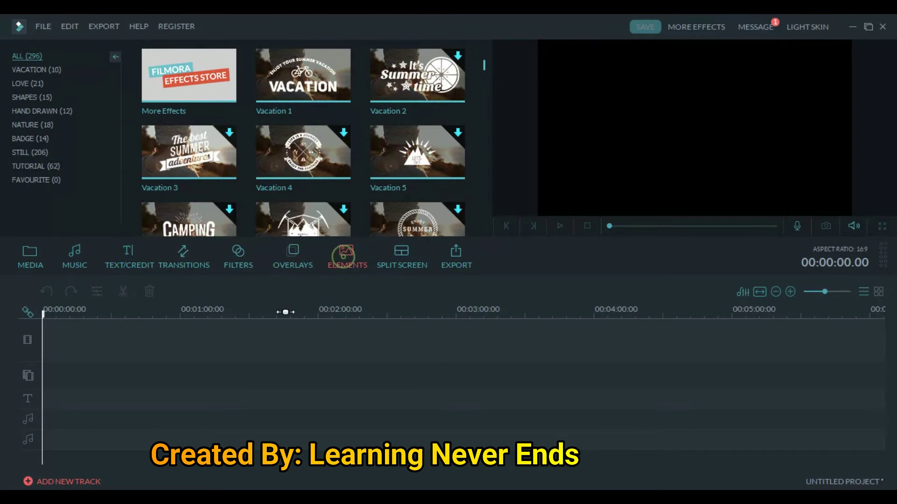
left_click(401, 262)
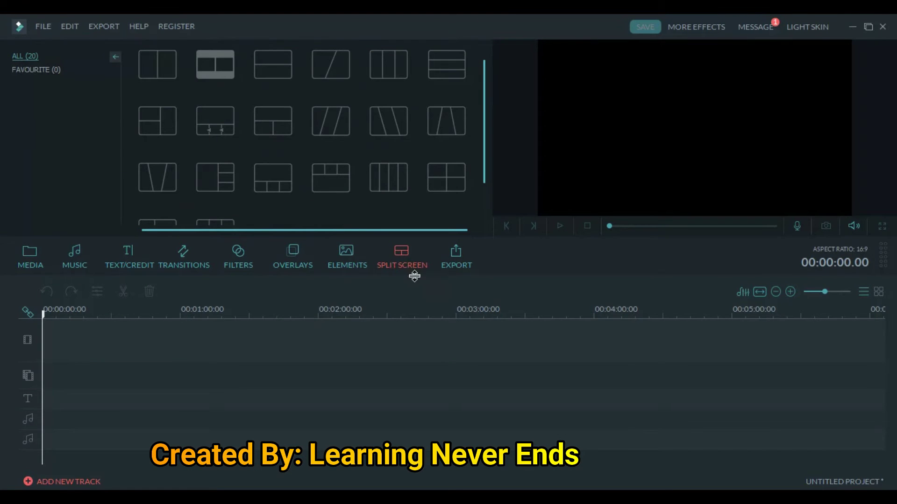
Step: Revisit the media library and examine the music, text/credit and transitions collections one by one
left_click(36, 261)
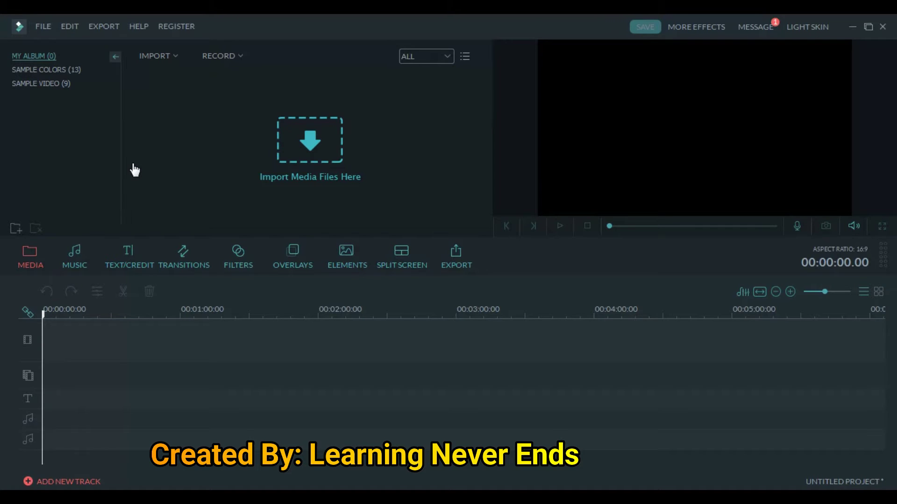
left_click(70, 256)
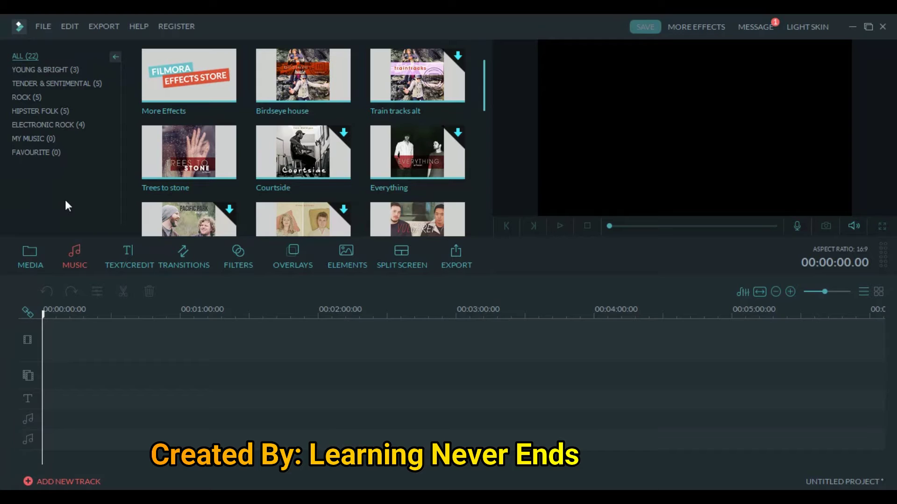
left_click(128, 268)
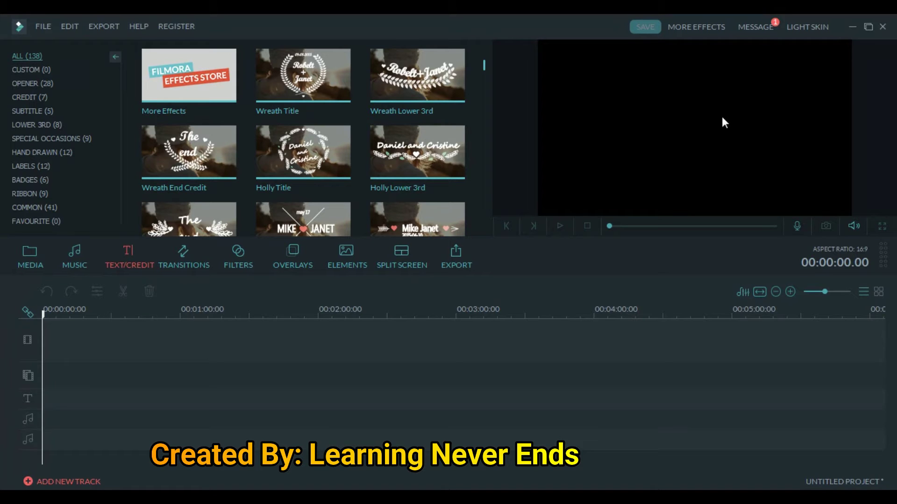
left_click(192, 269)
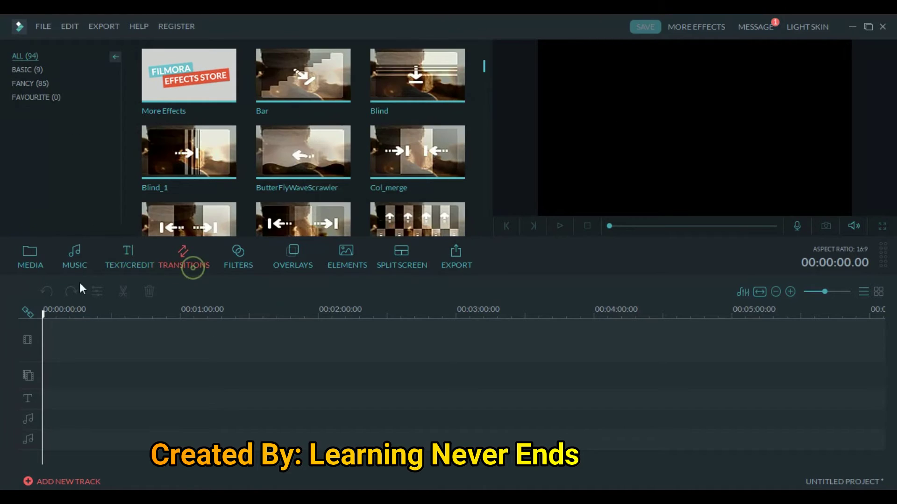
Step: Browse the Sample Colors in the media library and preview the Black, Blue and red colour clips
left_click(31, 265)
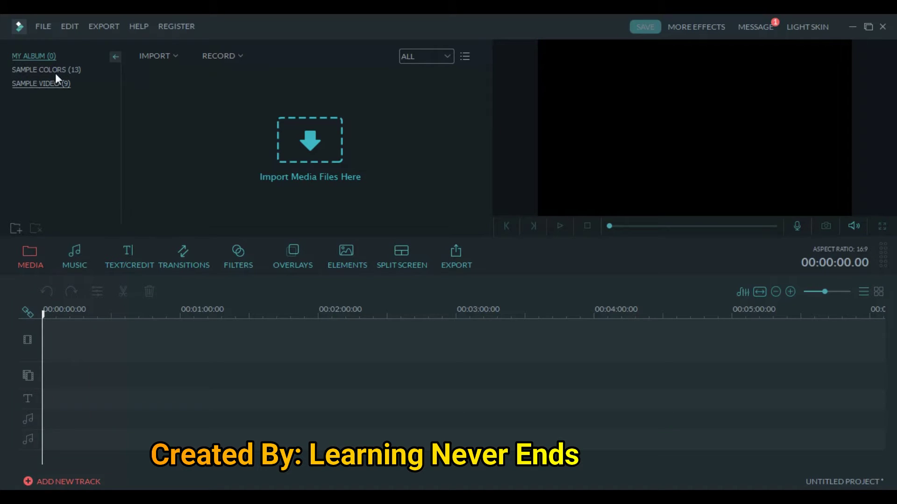
left_click(31, 259)
left_click(43, 69)
mouse_move(187, 104)
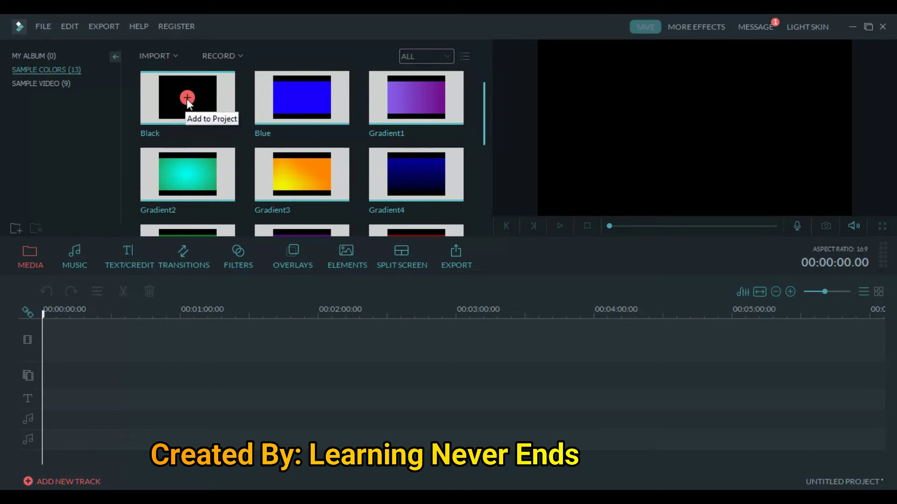
left_click(158, 116)
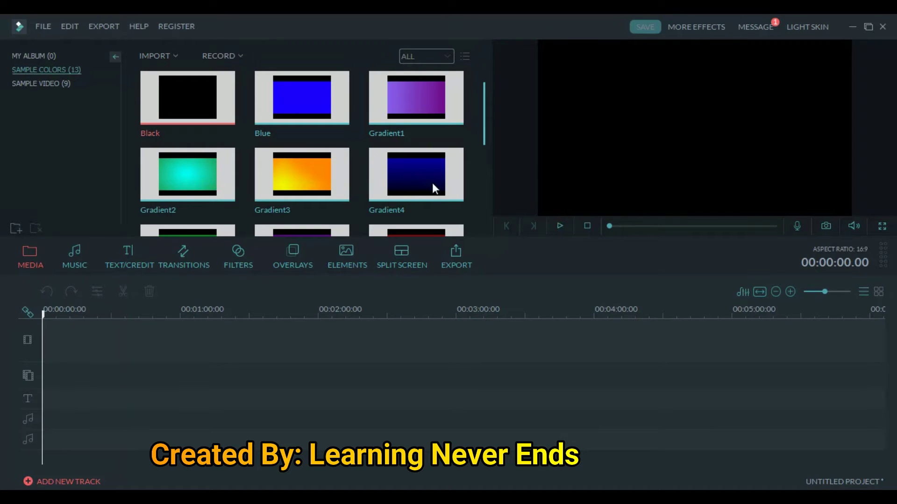
left_click(278, 117)
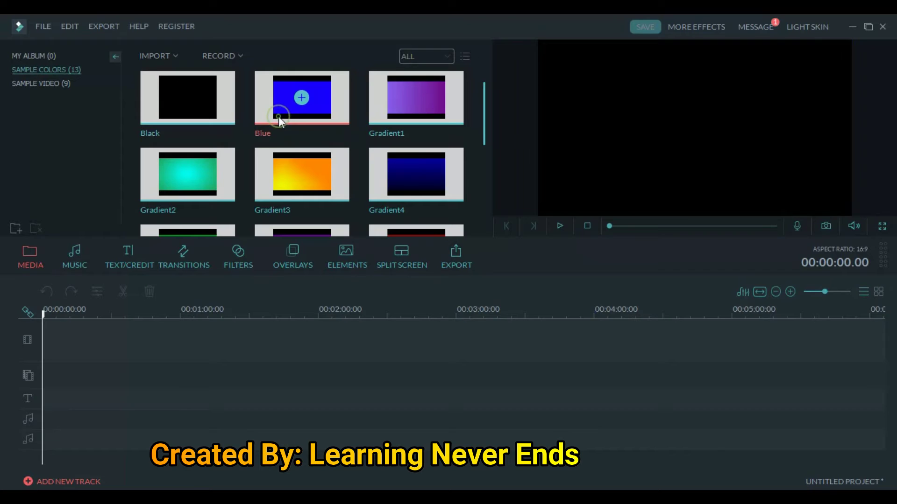
left_click(558, 227)
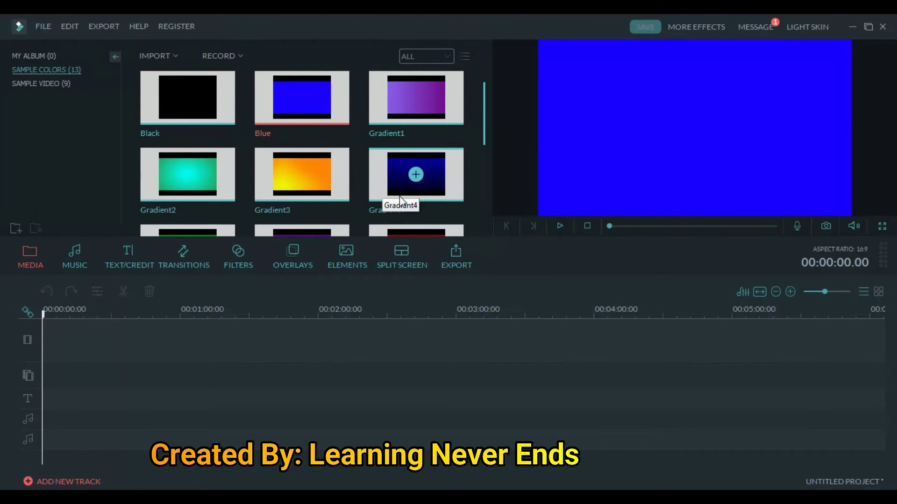
scroll(399, 196, "down", 5)
left_click(374, 128)
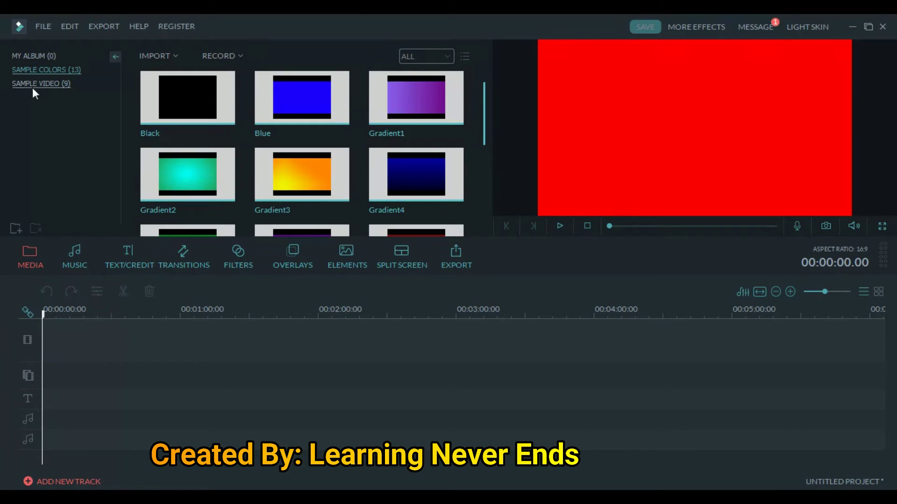
Step: Browse the Sample Video collection in the media library and play the Countdown1 clip in the preview
left_click(32, 84)
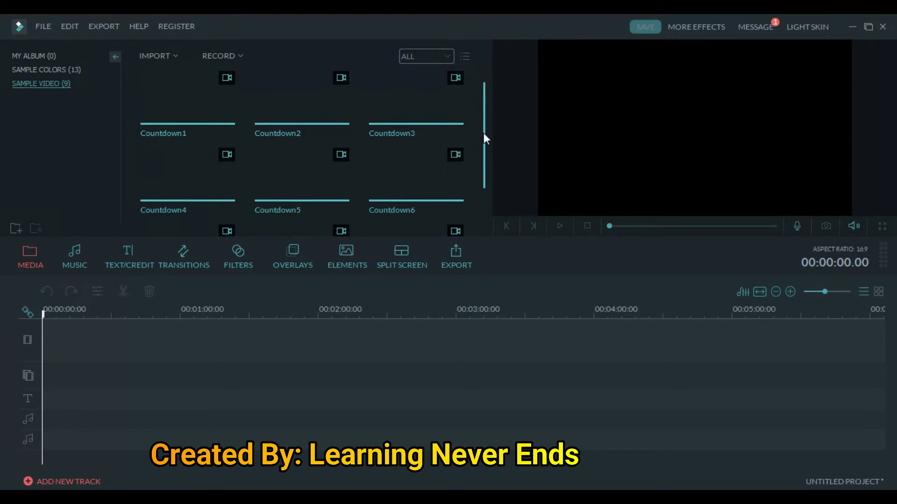
scroll(481, 140, "down", 2)
scroll(304, 71, "up", 2)
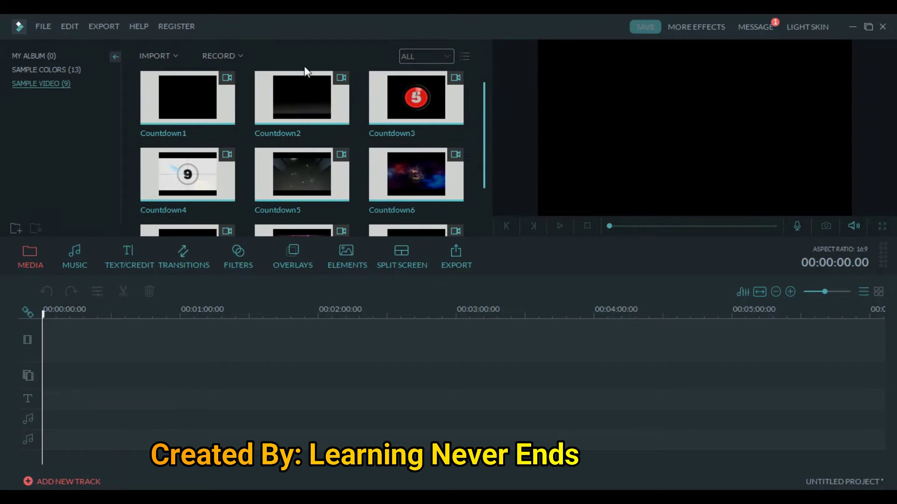
left_click(155, 130)
left_click(562, 226)
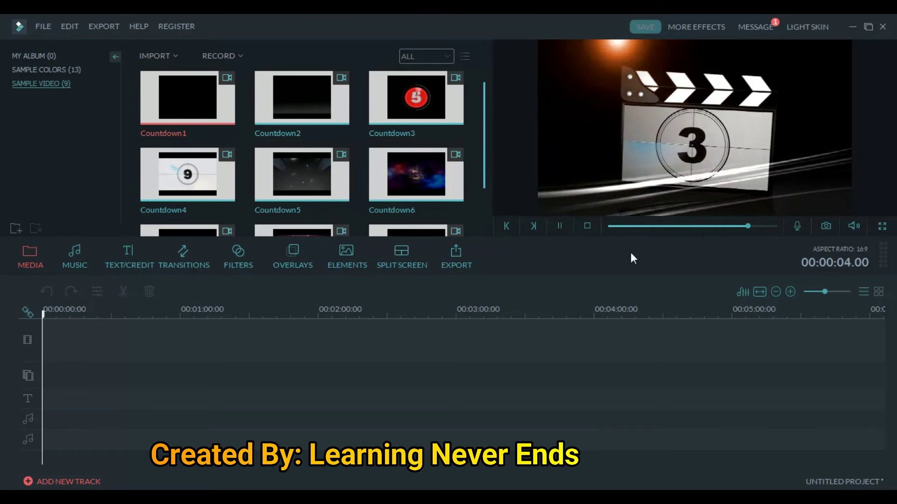
Step: Play the Countdown5 sample video in the preview and pause it partway through
left_click(267, 173)
left_click(559, 226)
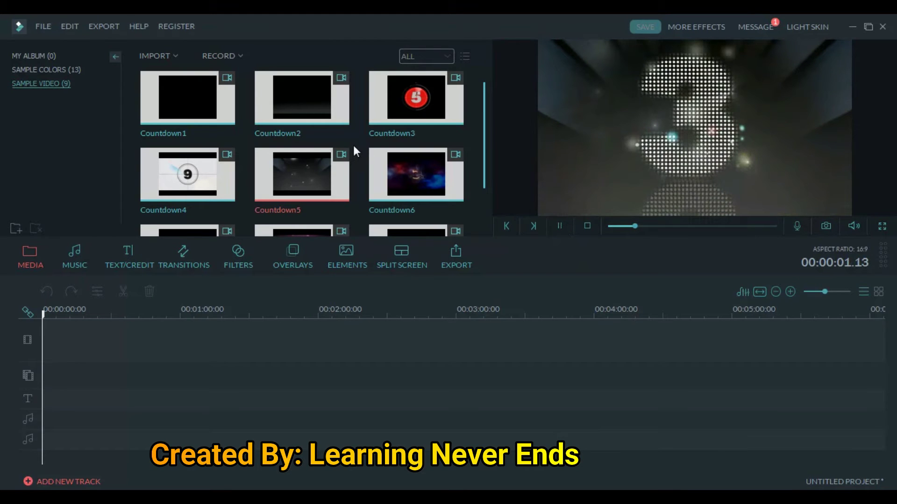
left_click(559, 227)
Step: Add the Countdown5 sample video to the start of the video track on the timeline
scroll(416, 148, "down", 1)
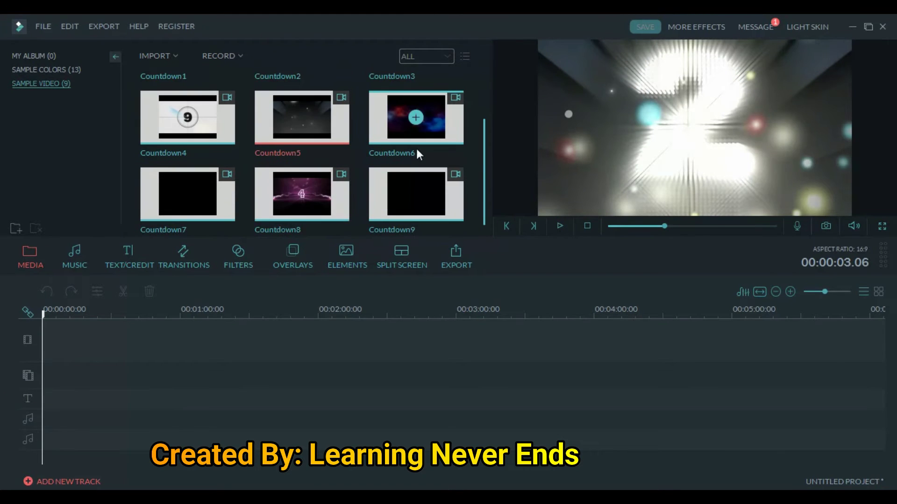
scroll(419, 154, "up", 1)
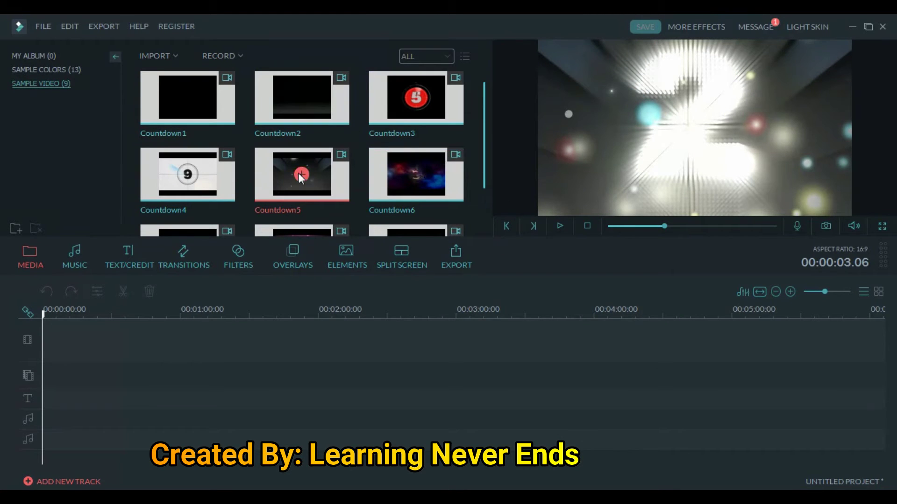
mouse_move(313, 169)
left_click(306, 172)
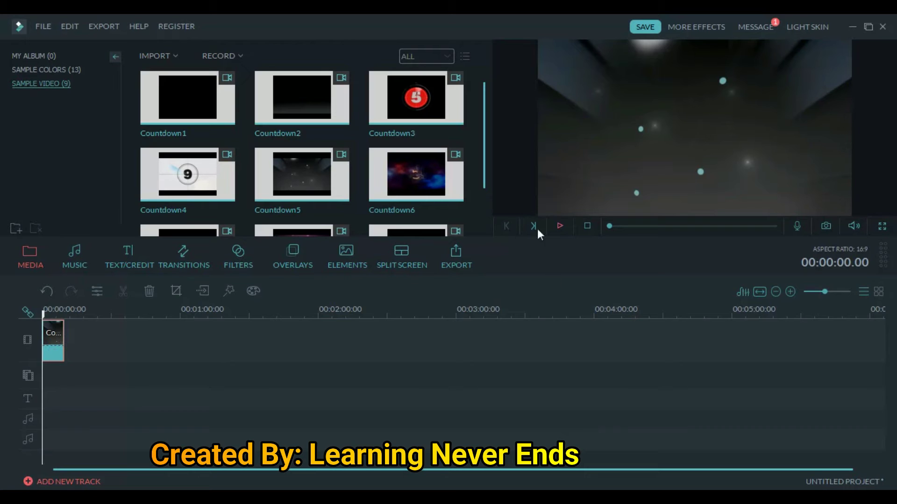
Step: Scrub through the Countdown5 clip on the timeline, return the playhead to the start, and play the first seconds
left_click(88, 309)
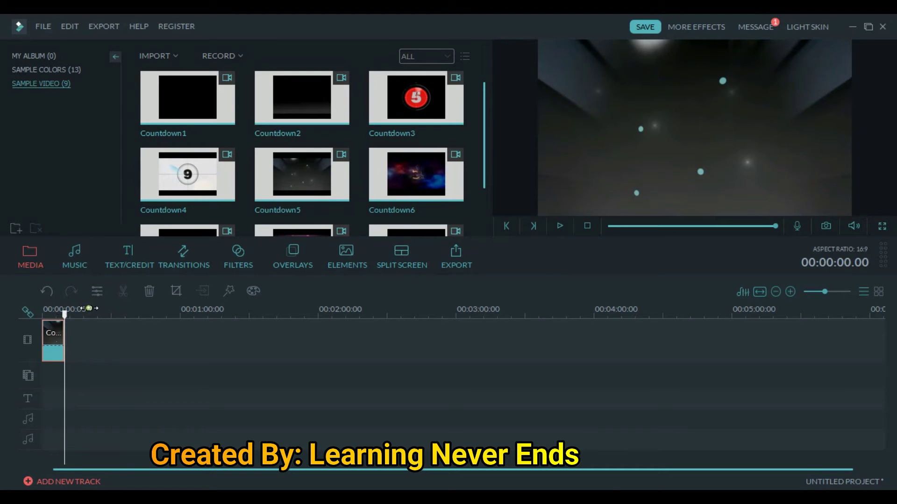
left_click(59, 311)
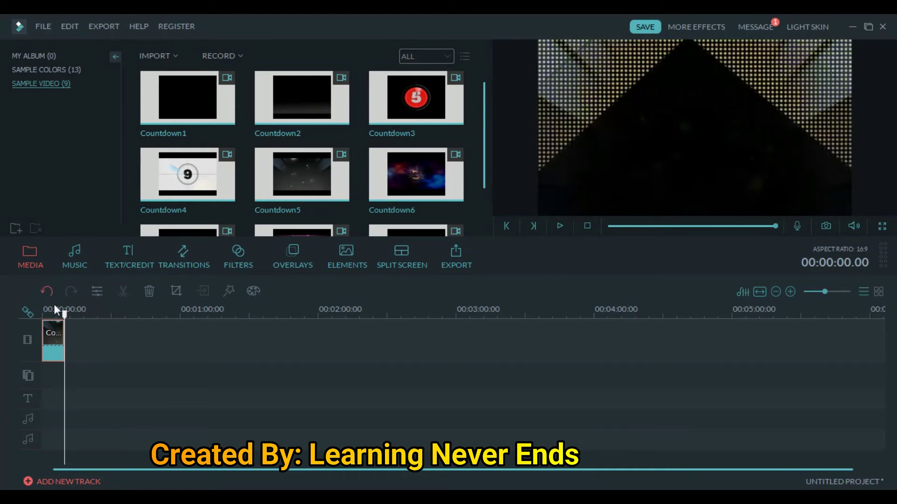
left_click(61, 311)
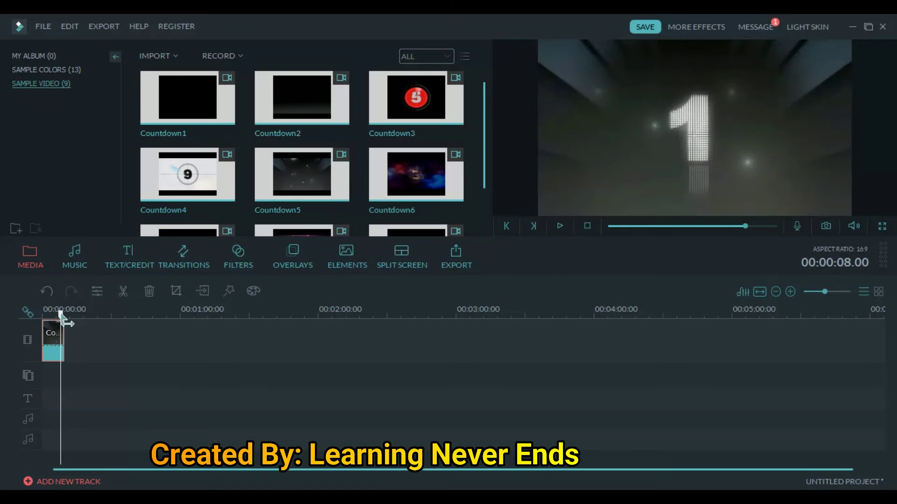
left_click_drag(60, 312, 36, 318)
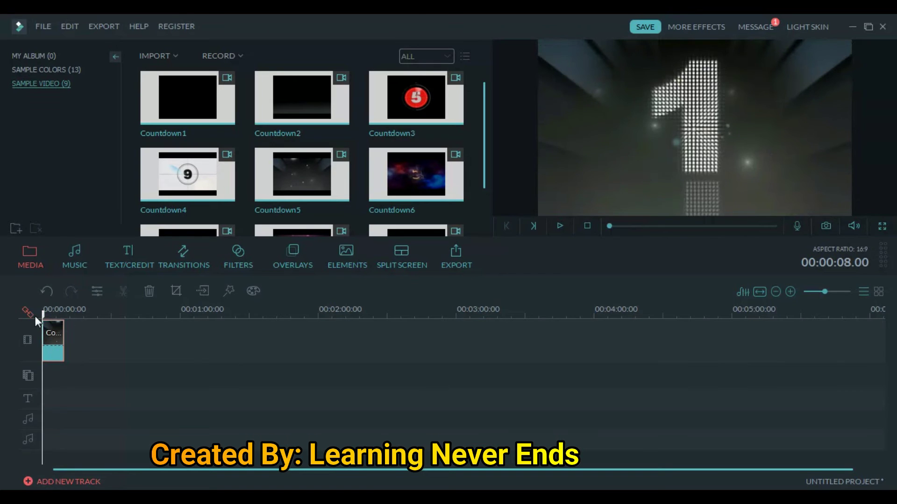
left_click(560, 226)
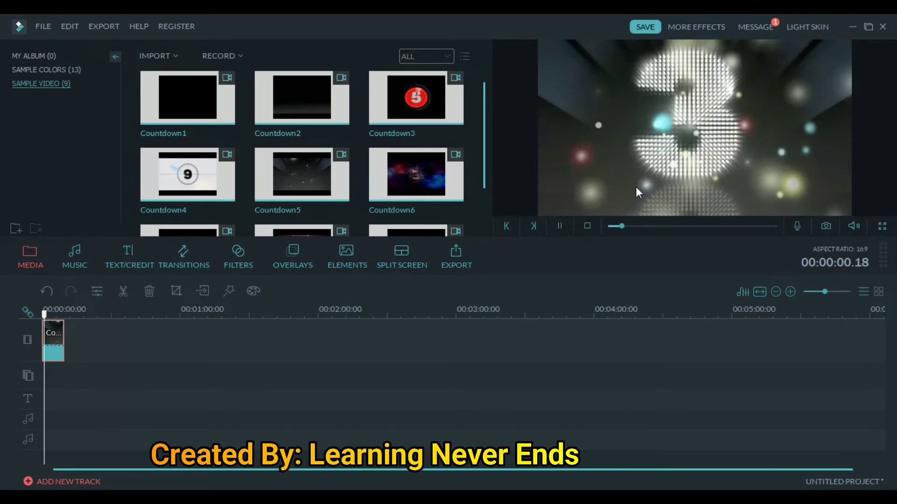
left_click(559, 226)
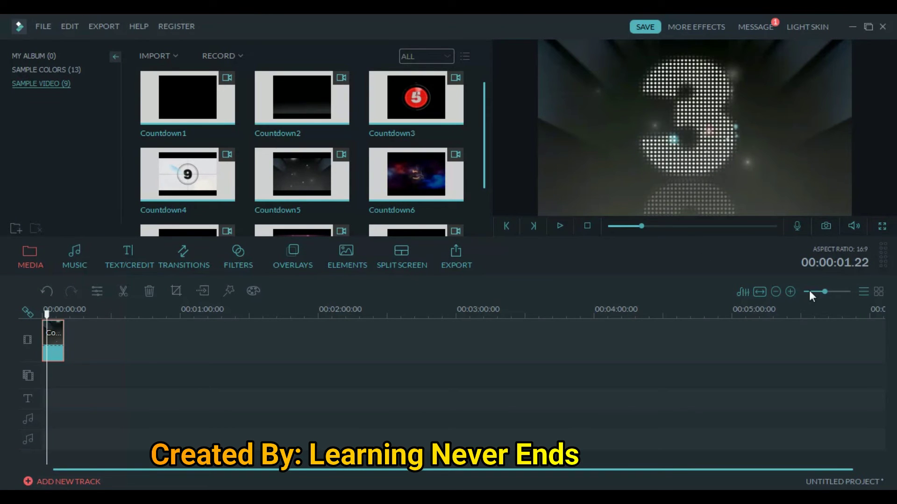
Step: Try several timeline zoom levels, finishing with the time ruler marked every 10 seconds
left_click_drag(825, 291, 838, 292)
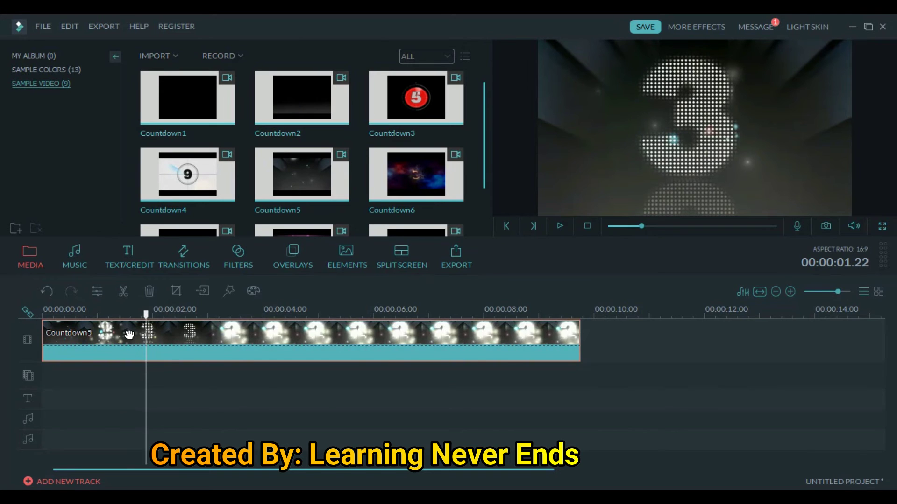
left_click_drag(837, 292, 811, 291)
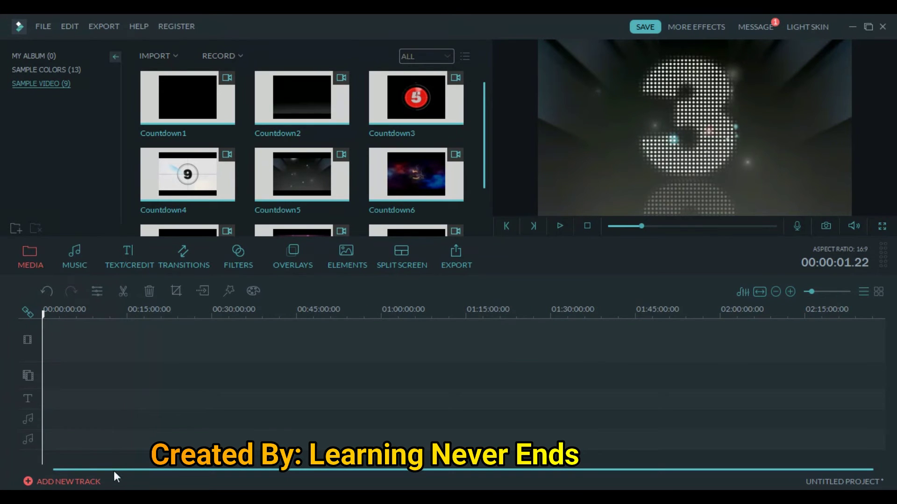
left_click(822, 291)
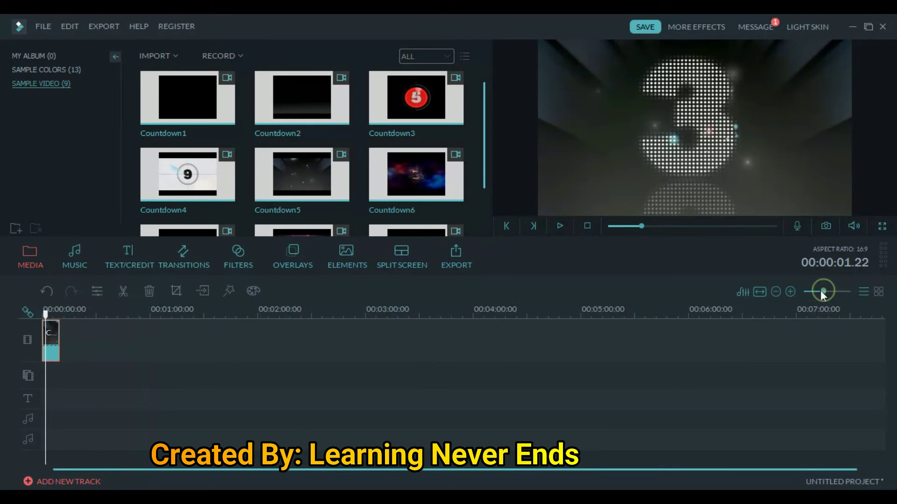
left_click(831, 291)
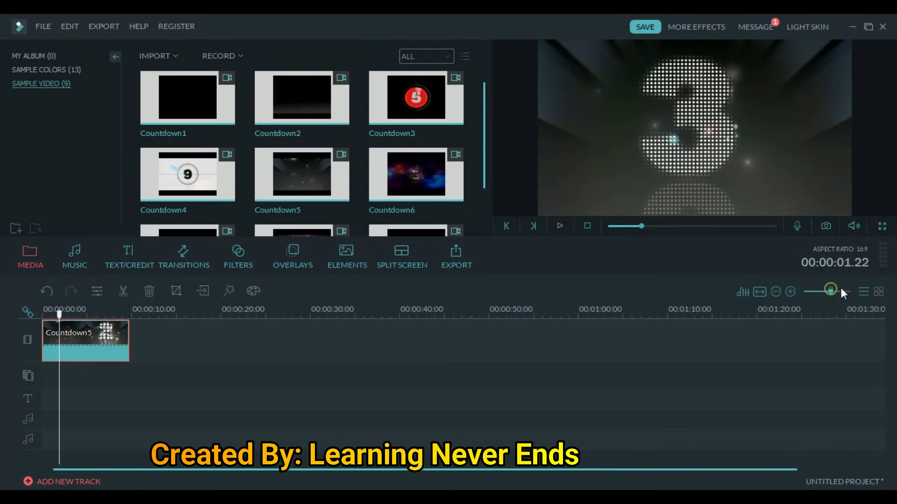
Step: Play the Countdown5 clip from the start of the timeline and pause it at about 00:00:03.05
left_click(841, 290)
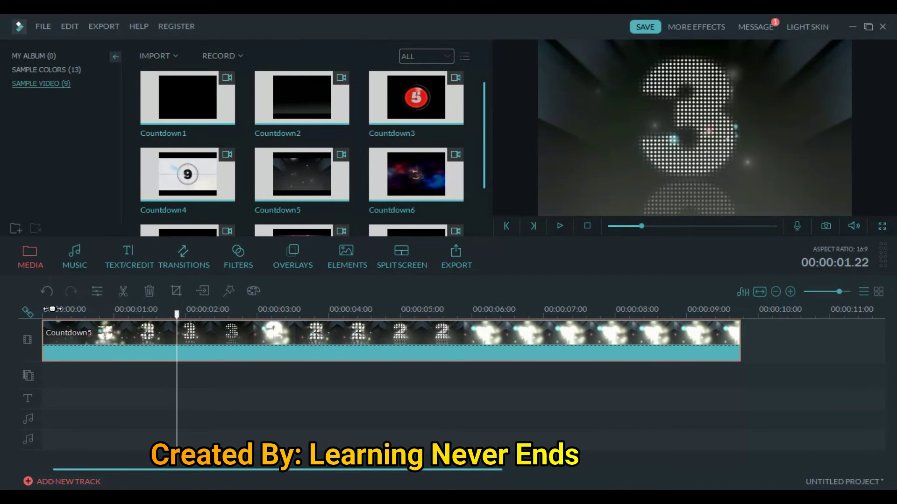
mouse_move(51, 310)
left_mouse_down()
mouse_move(84, 310)
mouse_move(42, 314)
left_mouse_up()
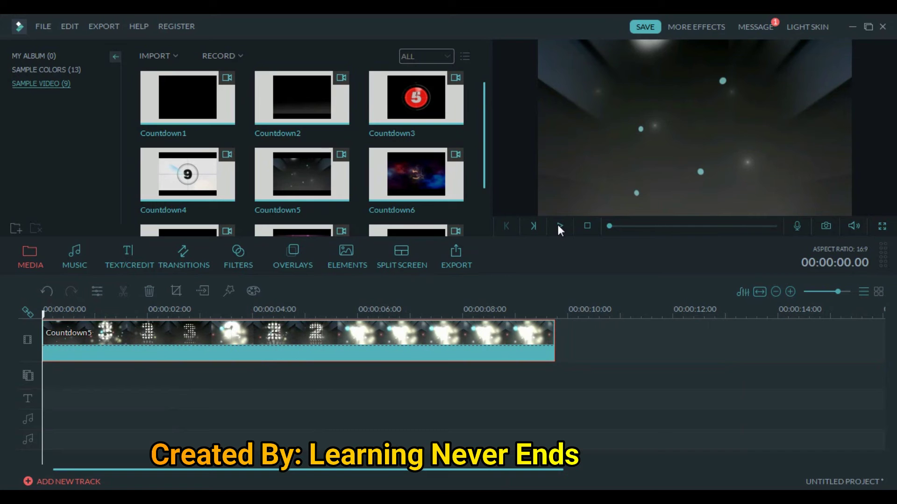
left_click(559, 226)
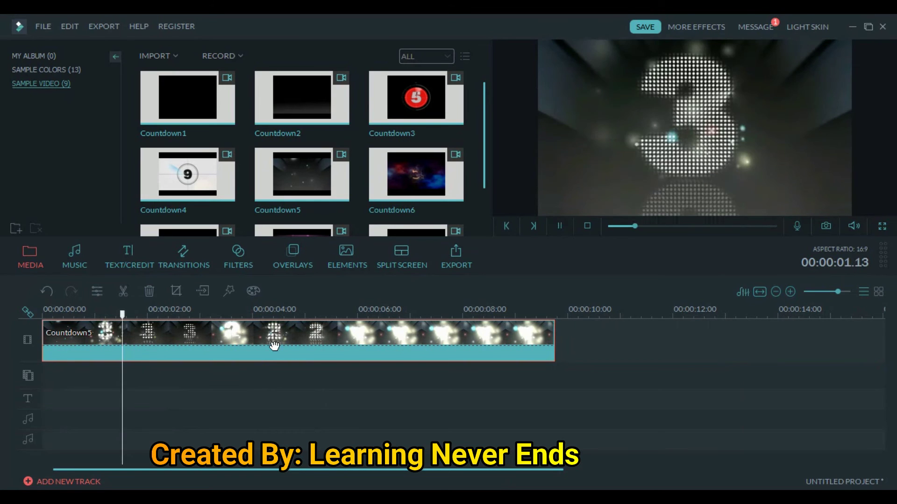
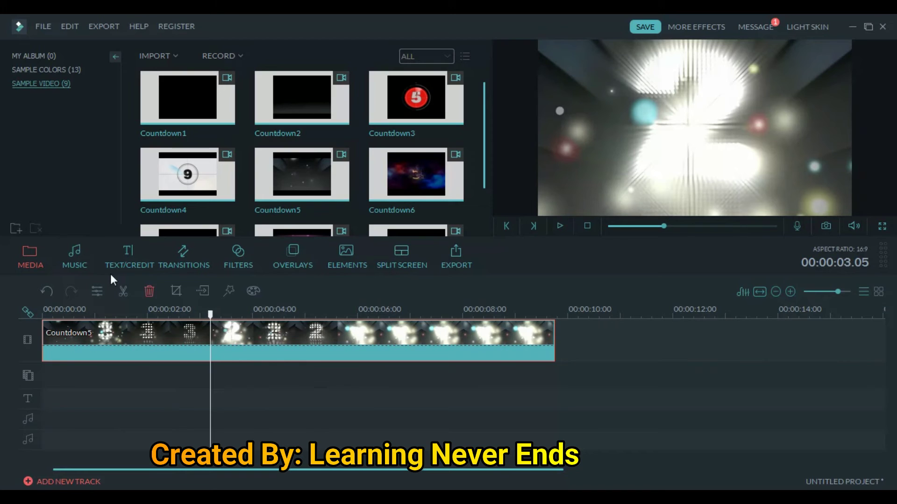
Step: Add the Gradient3 sample color to the video track directly after the Countdown5 clip
left_click(42, 56)
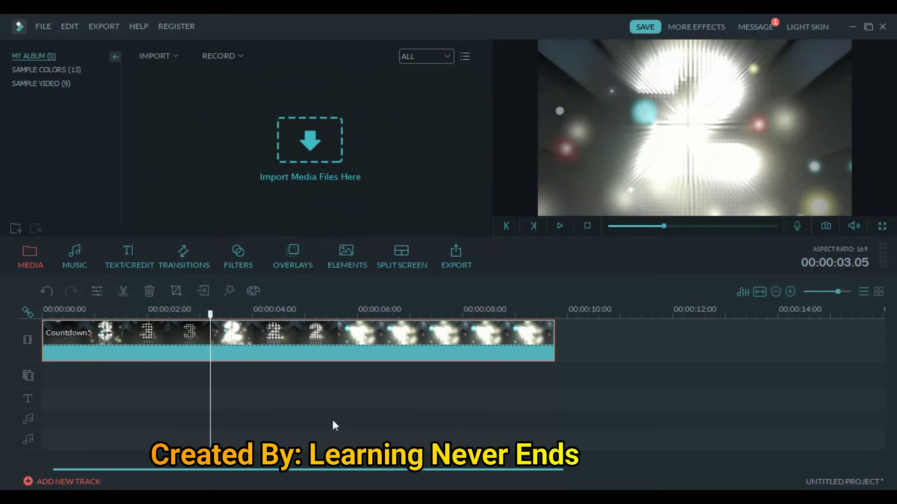
left_click(63, 74)
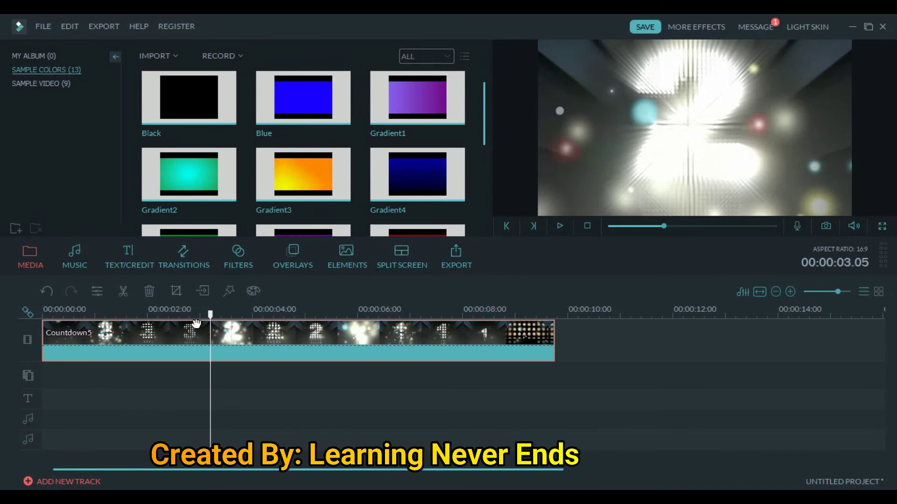
left_click(602, 312)
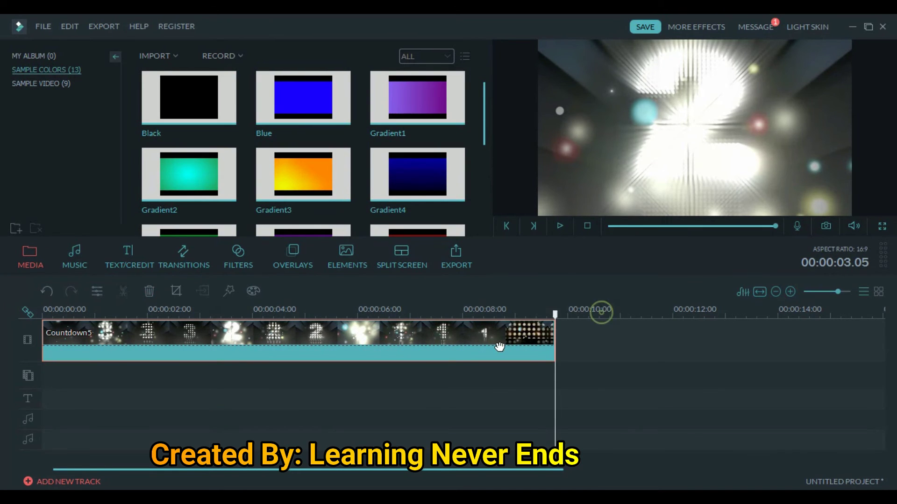
left_click_drag(300, 174, 573, 346)
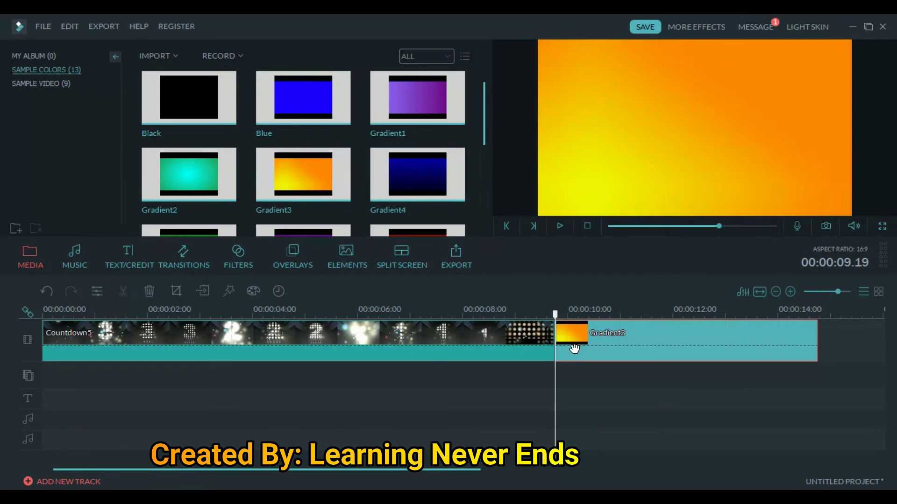
Step: Play the timeline from the start through the Countdown5 clip and the Gradient3 clip
left_click(67, 314)
left_click_drag(140, 468, 121, 469)
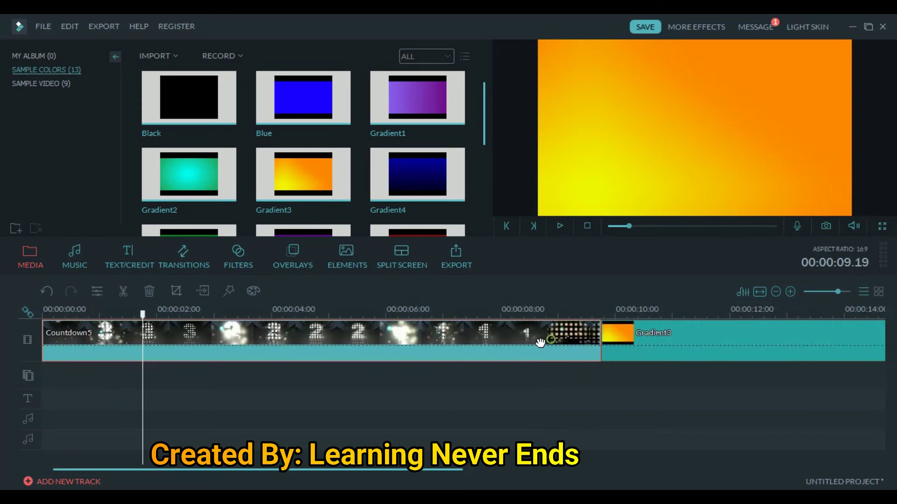
key("Home")
left_click(558, 225)
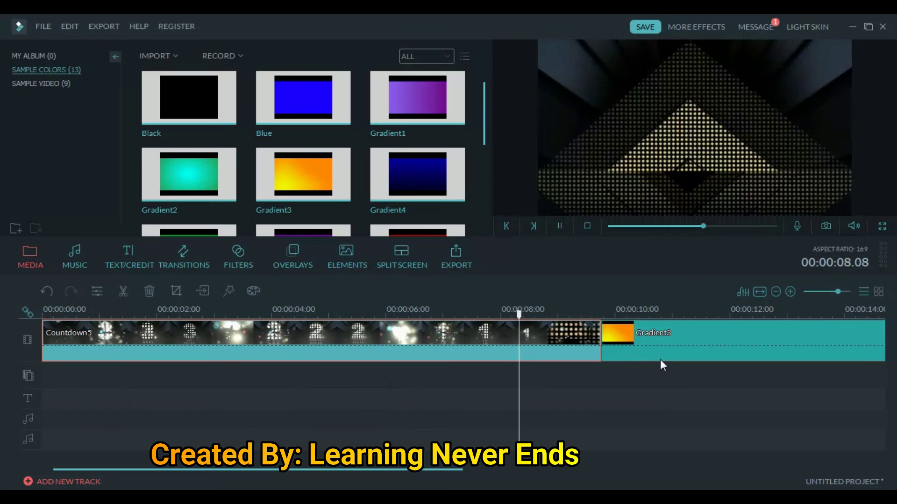
left_click(660, 360)
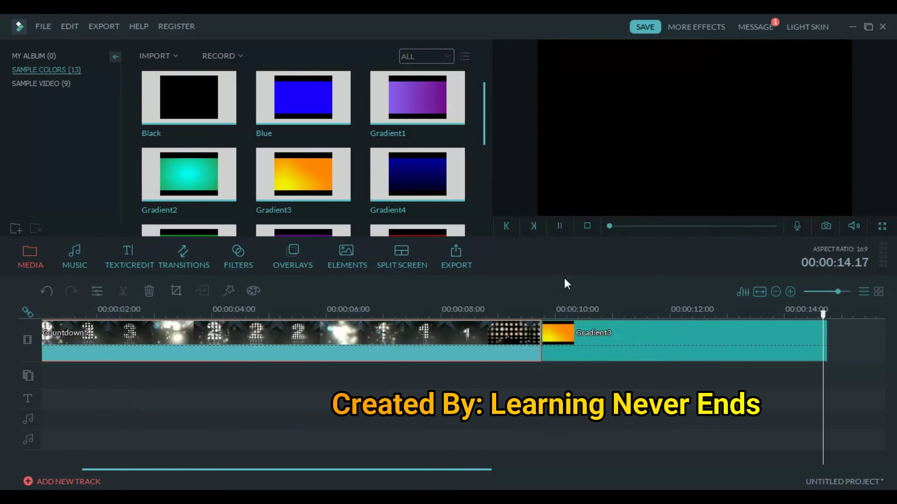
left_click(560, 227)
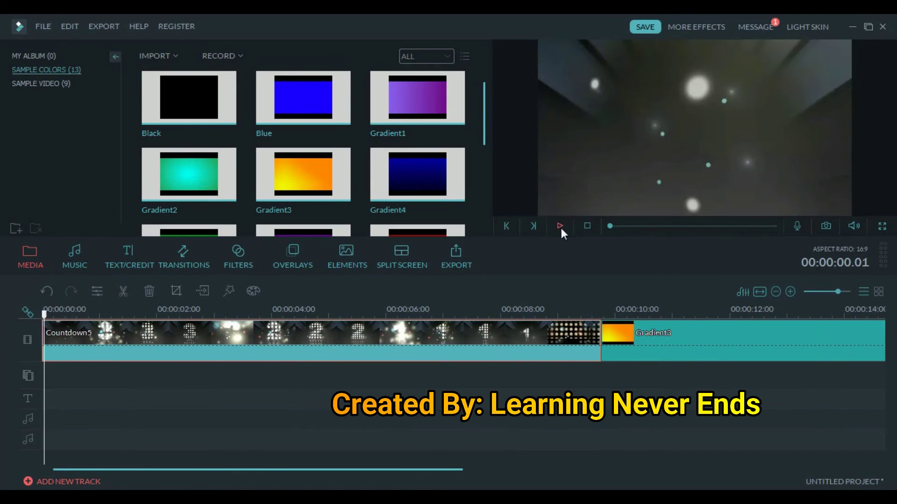
Step: Shorten the Gradient3 clip from its end to about one second and play across its join with Countdown5
scroll(494, 374, "right", 3)
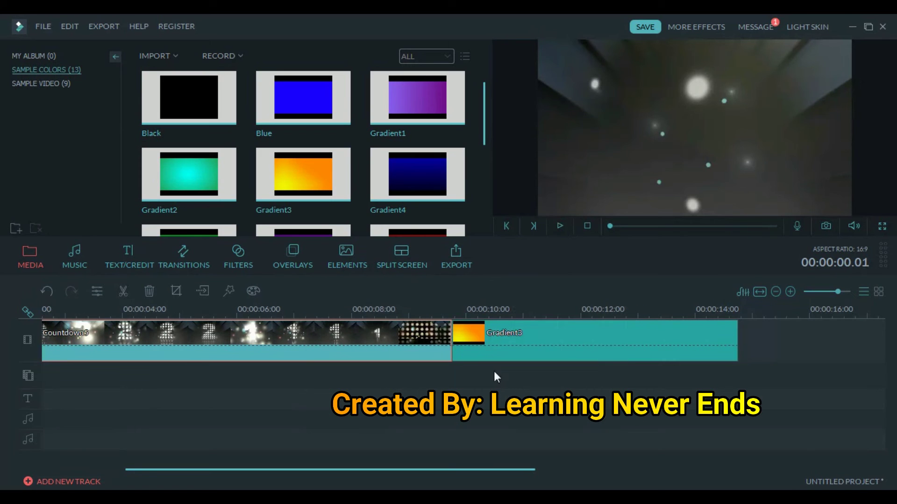
left_click(511, 340)
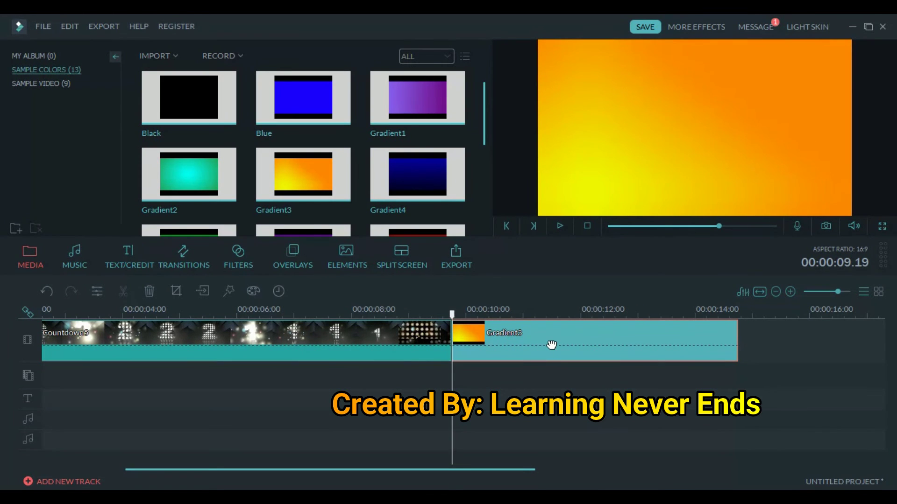
left_click_drag(737, 336, 504, 333)
left_click(395, 315)
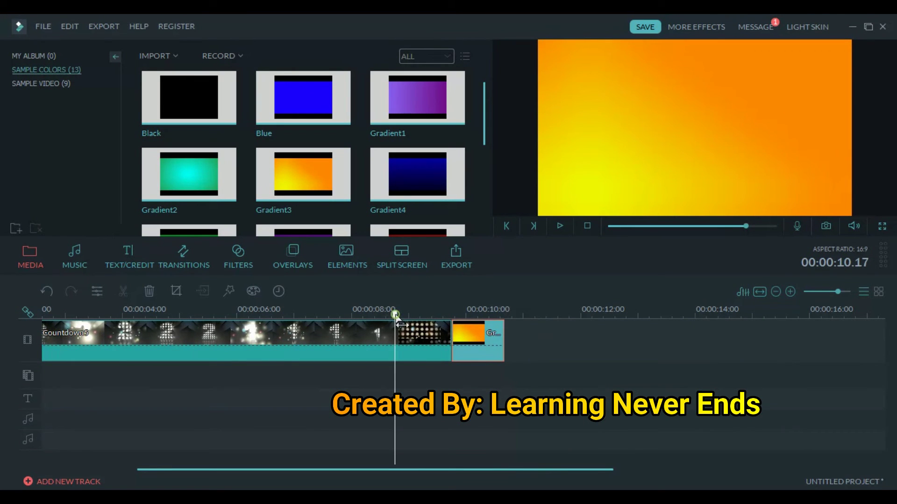
left_click(559, 226)
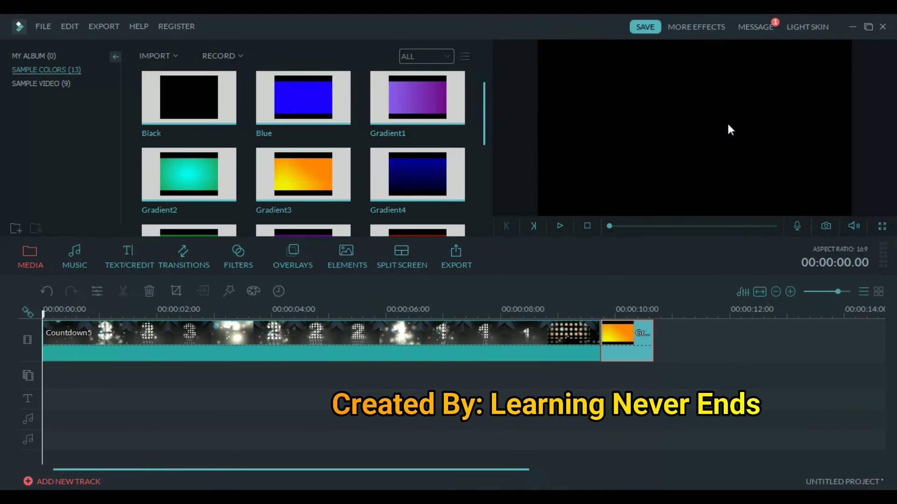
Step: Lengthen the Gradient3 clip to end at about 00:00:16.18, scrub through it, and play from just before its start
left_click_drag(653, 346, 883, 346)
left_click_drag(396, 469, 332, 469)
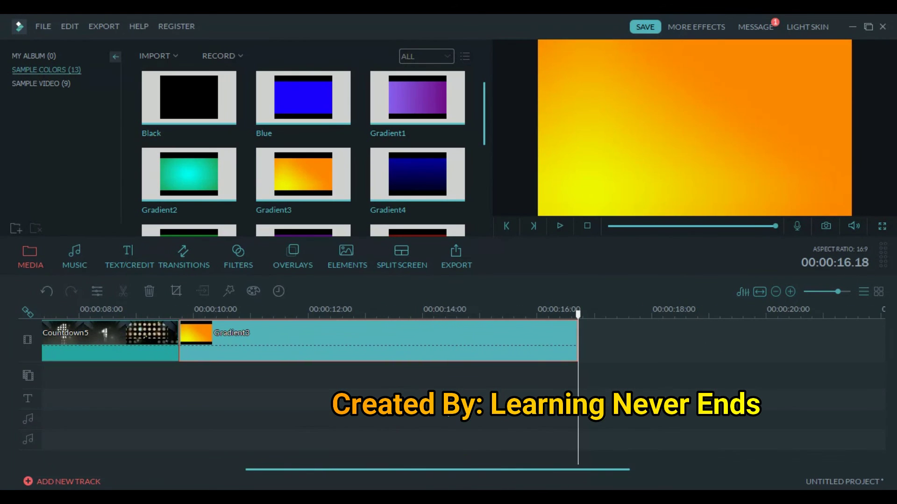
left_click(203, 311)
left_click(560, 313)
left_click(170, 313)
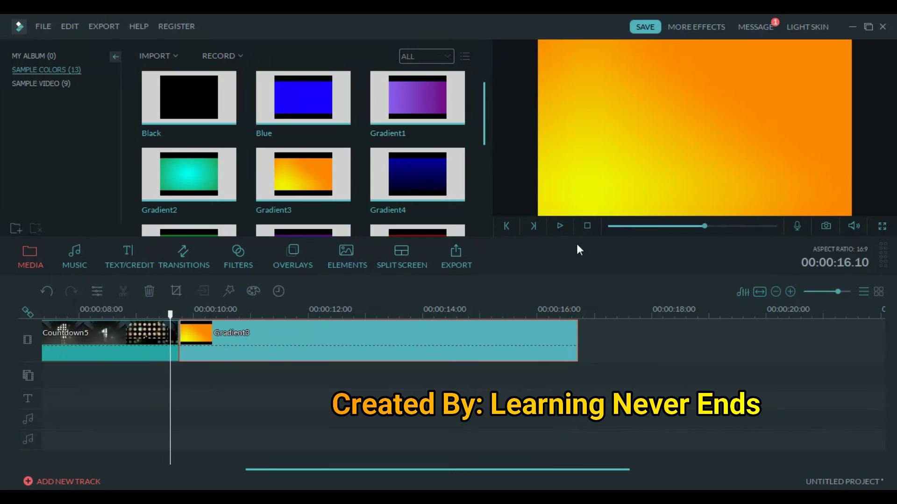
left_click(559, 225)
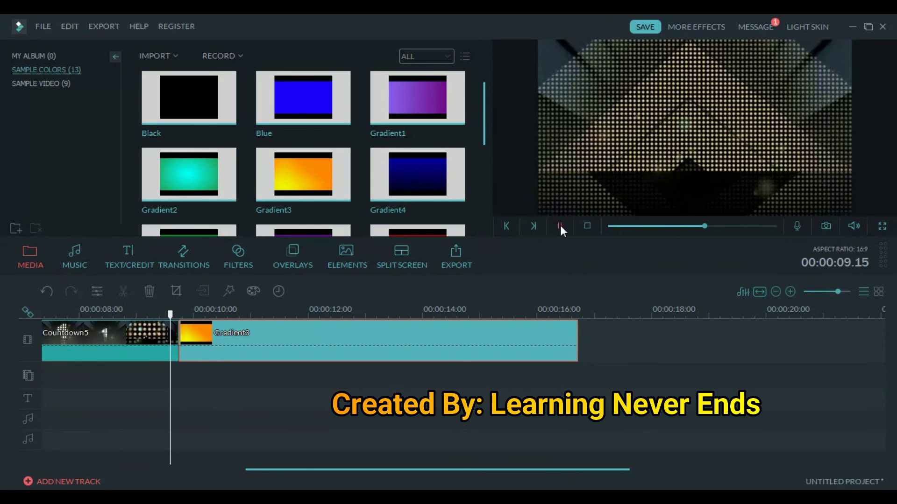
Step: Shorten the Gradient3 clip so that it ends at about 00:00:10.21 on the timeline
left_click_drag(579, 340, 242, 340)
left_click_drag(410, 469, 94, 461)
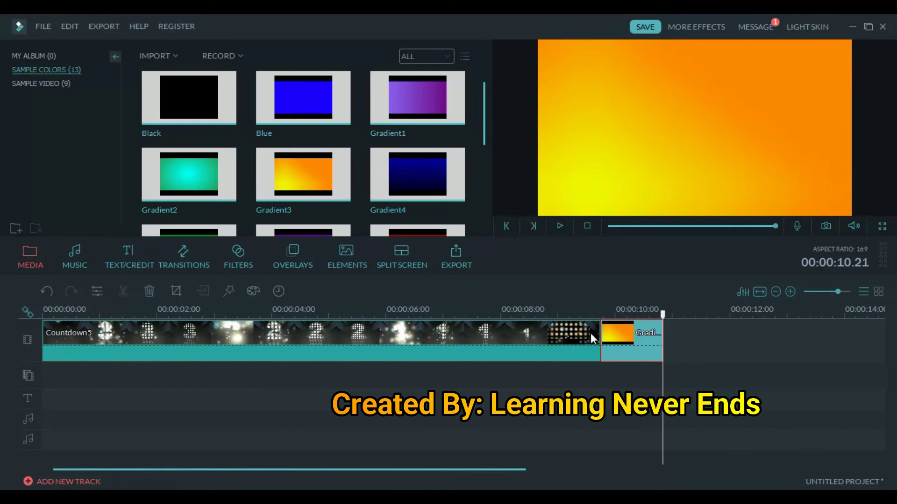
Step: Select the Countdown5 and Gradient3 clips in turn to view each one in the preview
left_click(517, 357)
left_click(636, 344)
left_click(503, 344)
left_click(616, 344)
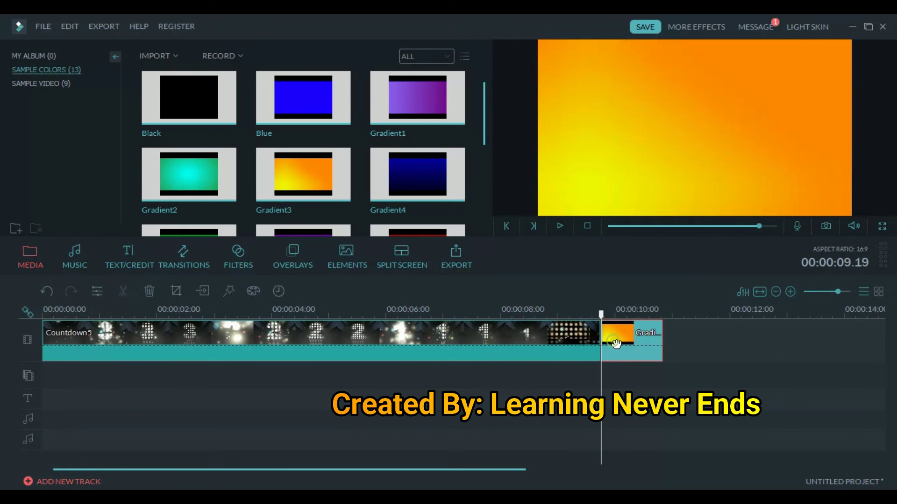
left_click(546, 339)
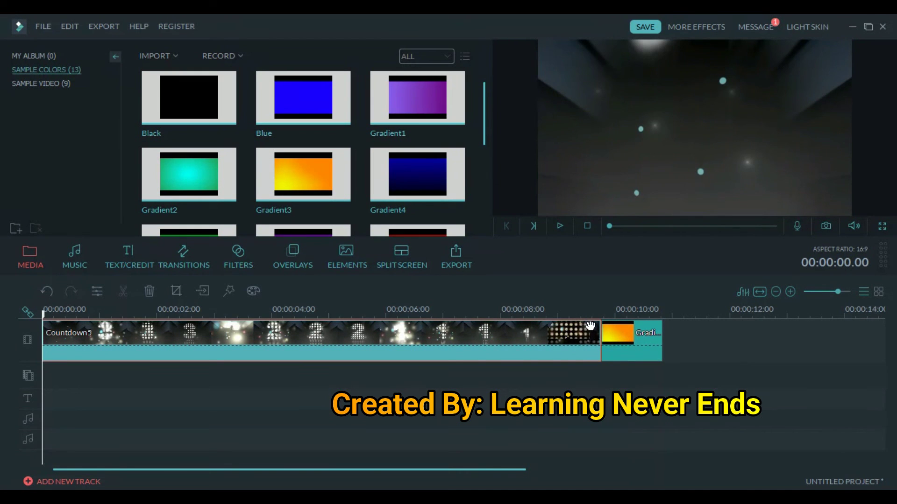
left_click(623, 342)
left_click(519, 340)
Step: Move the Gradient3 clip ahead of Countdown5 at the start of the video track and play the new opening
left_click(657, 348)
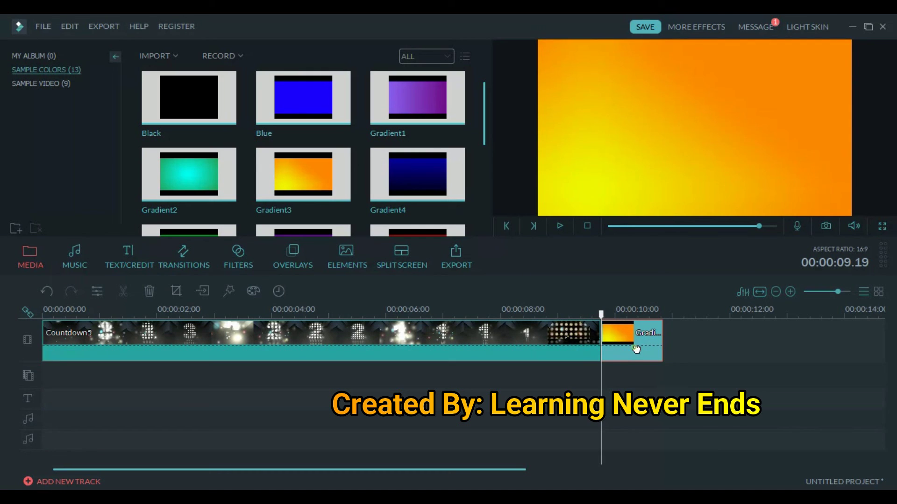
left_click_drag(635, 350, 37, 343)
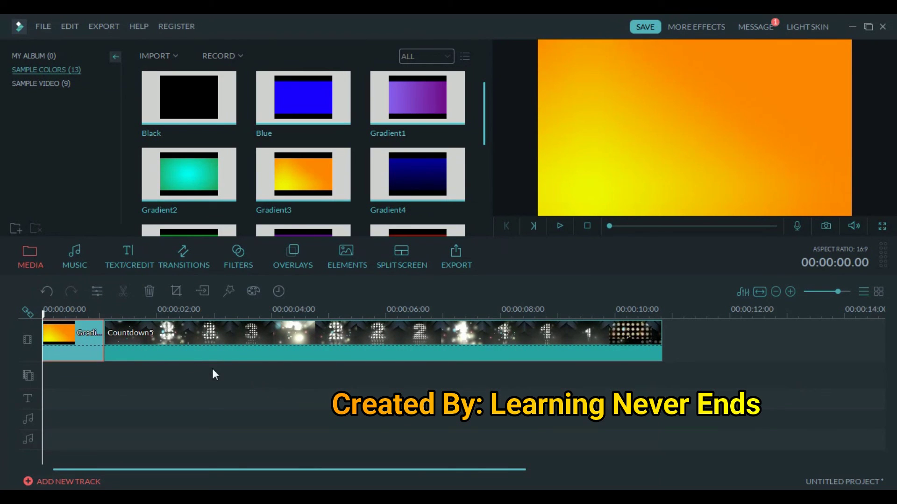
left_click(560, 228)
left_click(561, 226)
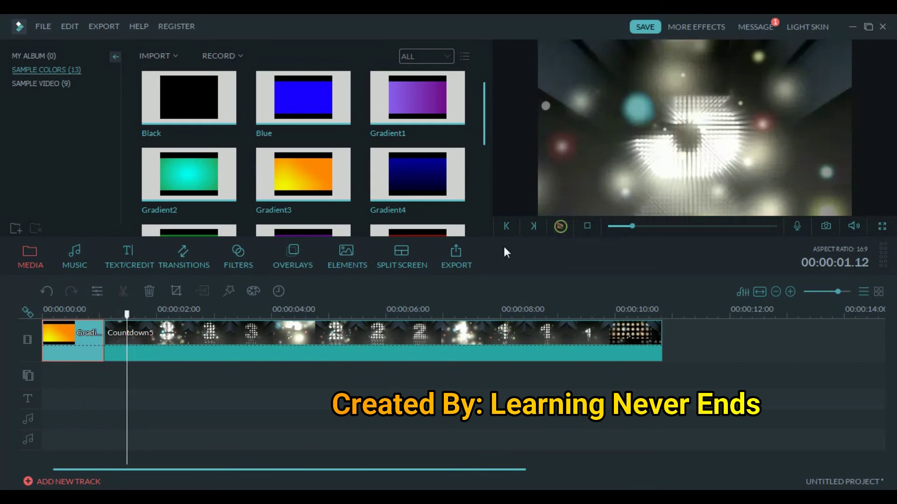
left_click_drag(124, 343, 289, 362)
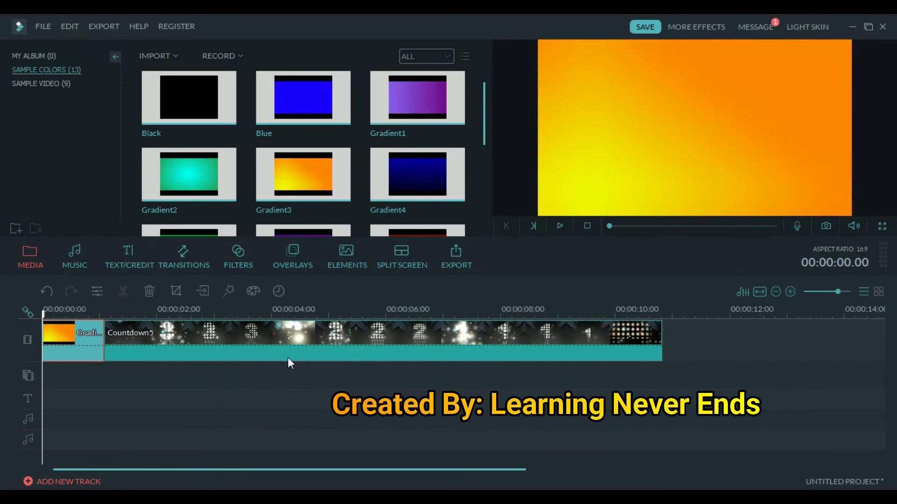
Step: Move the Gradient3 clip behind the Countdown5 clip and undo that move
left_click_drag(89, 336, 585, 357)
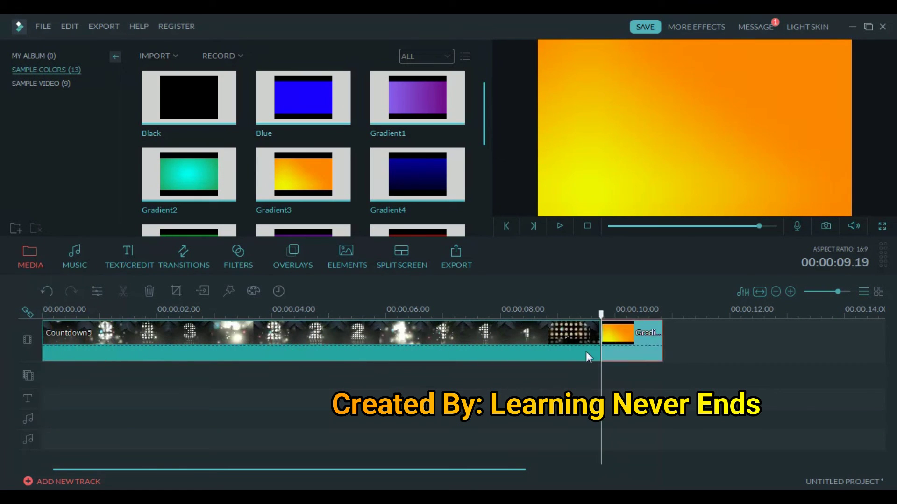
key("ctrl+z")
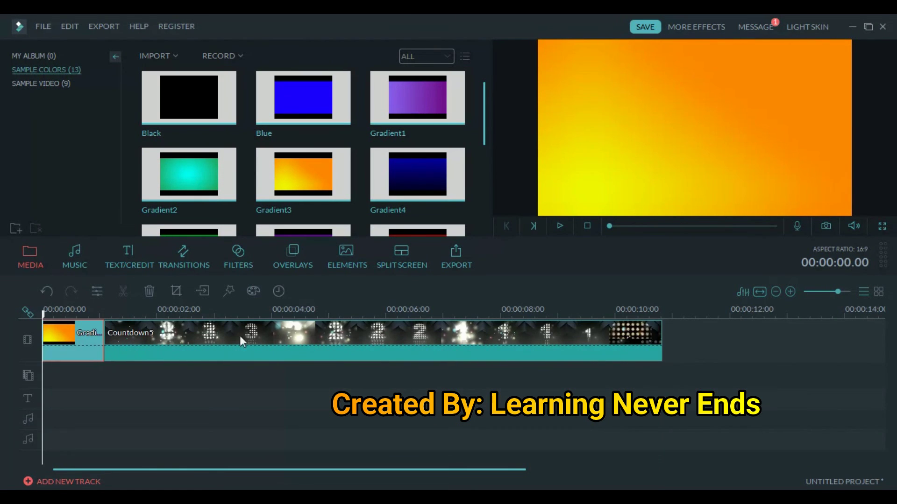